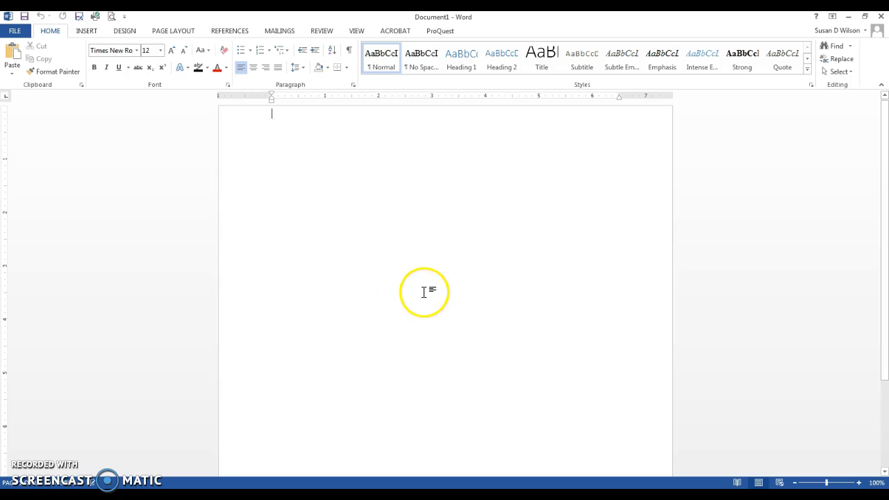
# Set the blank document's paragraph line spacing to Double.
pyautogui.click(353, 85)
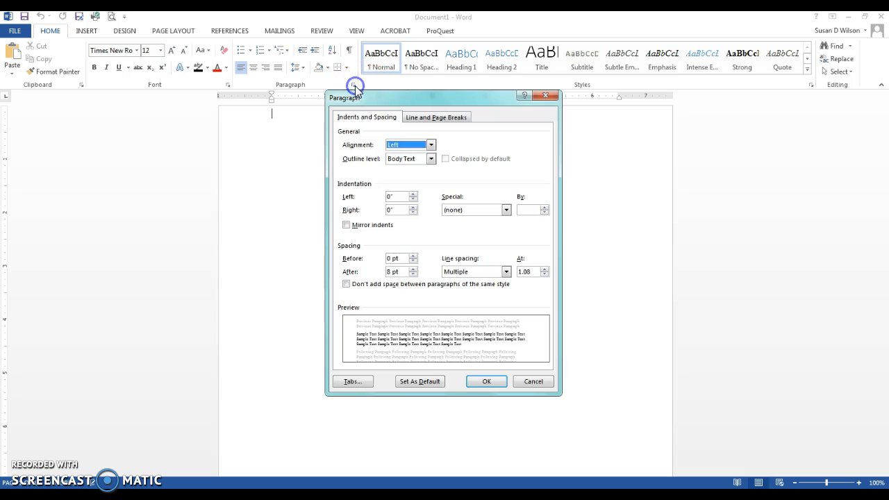
pyautogui.click(506, 271)
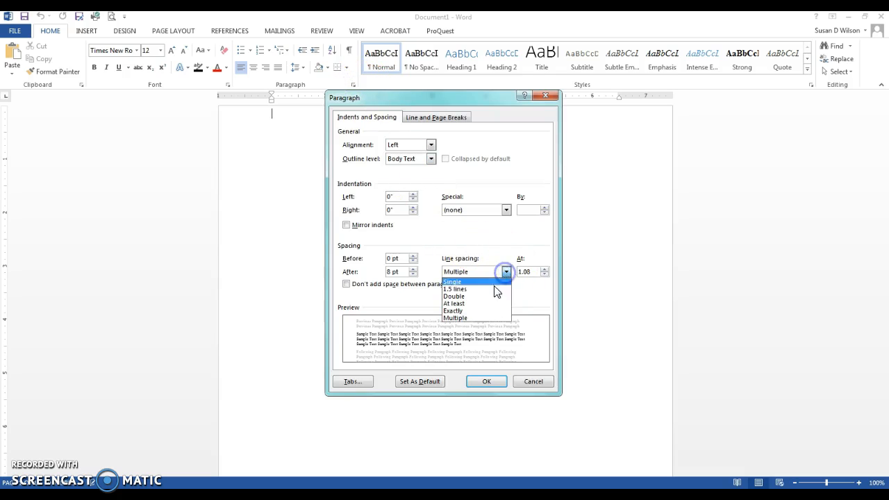
pyautogui.click(485, 297)
pyautogui.click(489, 383)
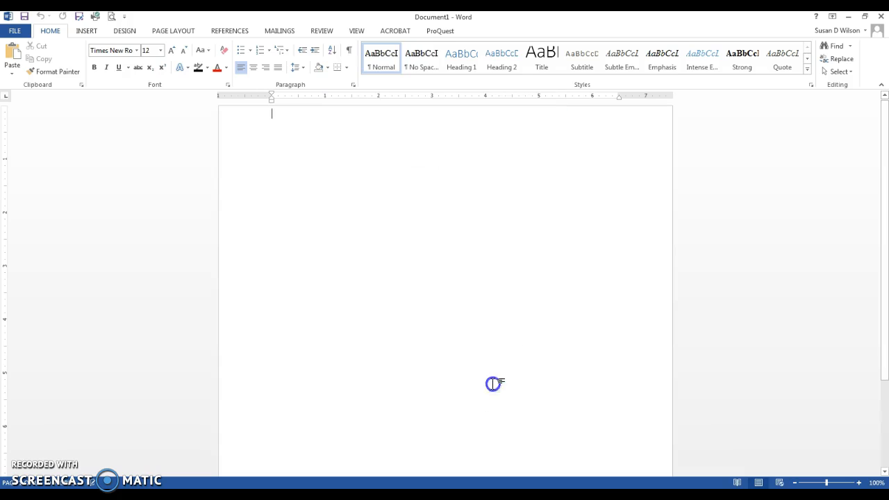
pyautogui.click(555, 304)
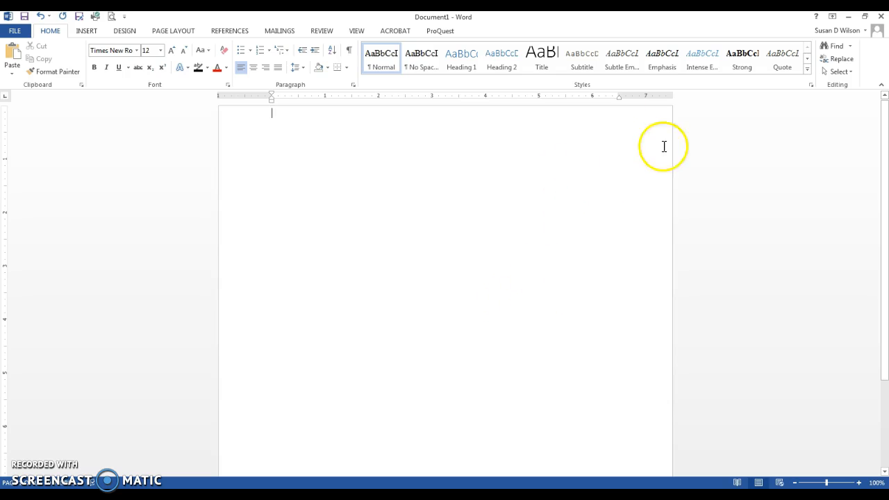
# Insert a page number at the top of the page using the right-aligned Plain Number 3 style.
pyautogui.click(85, 31)
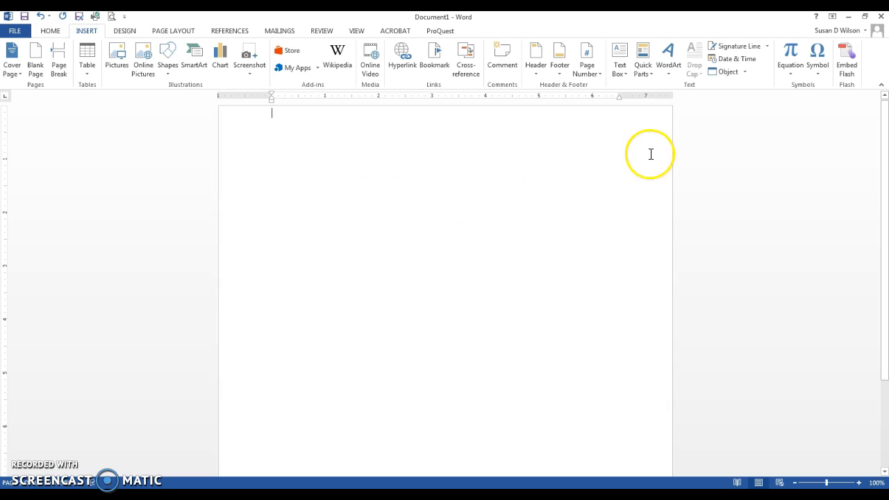
pyautogui.click(601, 76)
pyautogui.moveTo(604, 85)
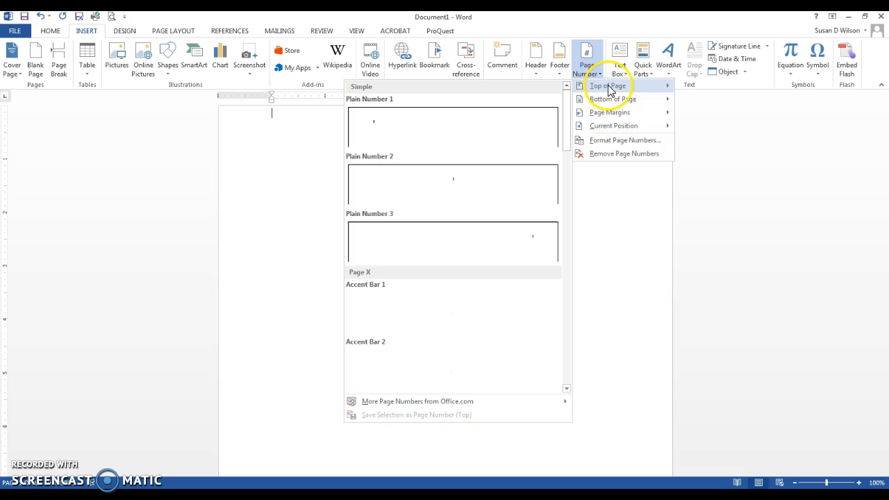
pyautogui.click(543, 249)
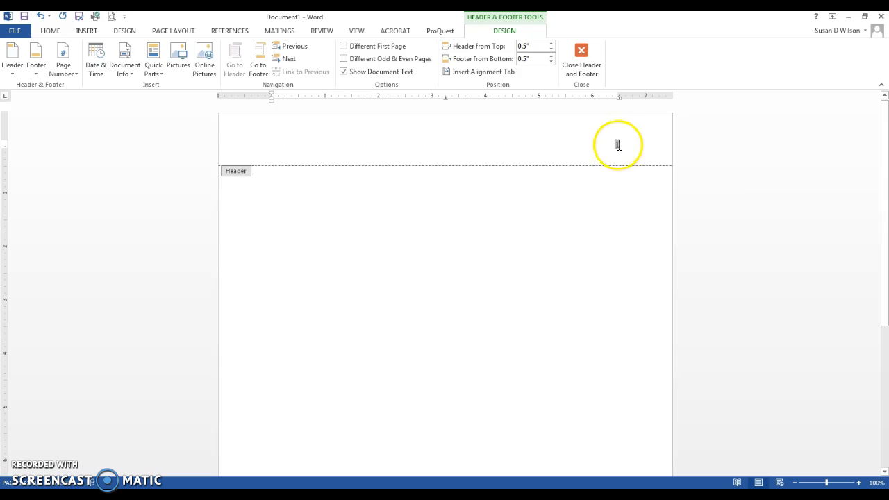
# Add the text "Running Head: ETHNIC IDENTITY" left-aligned in the header and close the header.
pyautogui.click(258, 151)
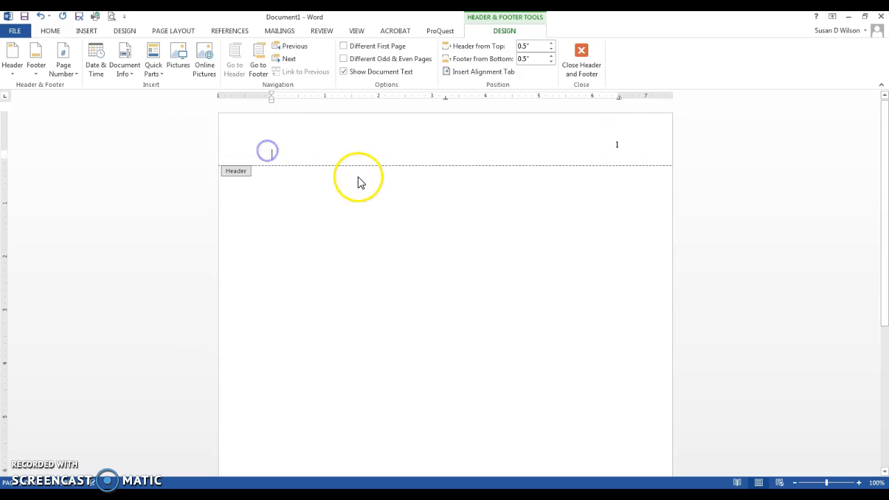
pyautogui.write('Running Head: ETHNIC IDENTITY')
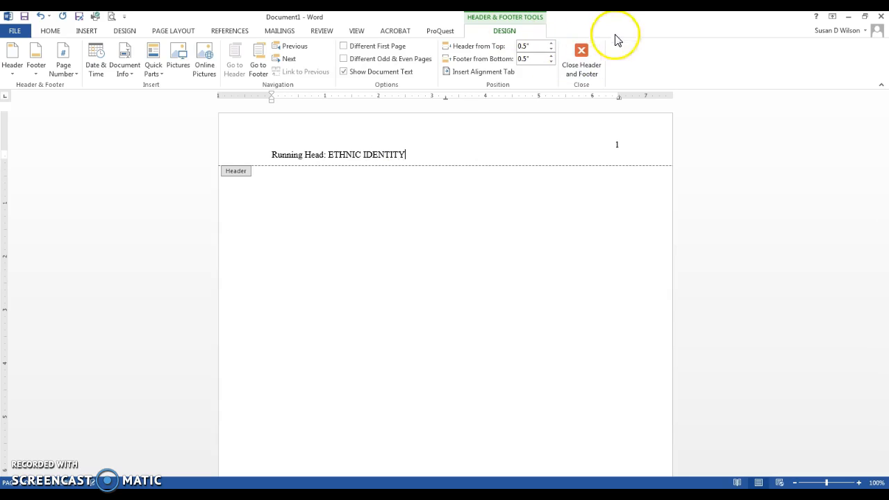
pyautogui.click(582, 55)
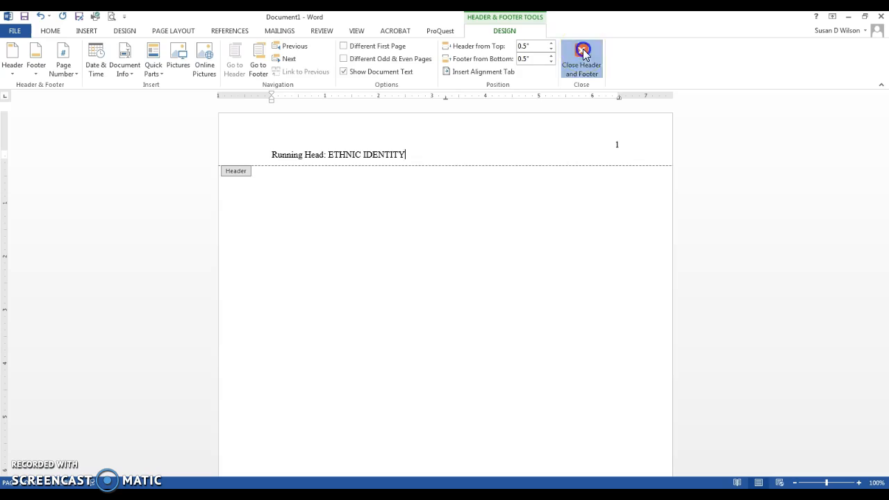
# Enter centered title page lines about midway down the page: "Ethnic Identity and Magic", the author's full name, and "Hogwarts University".
pyautogui.click(445, 265)
pyautogui.press('Return')
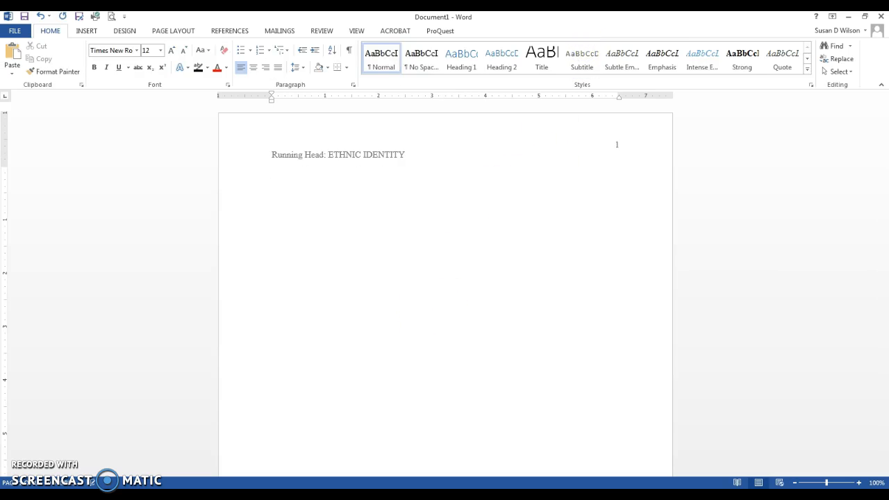
pyautogui.click(254, 67)
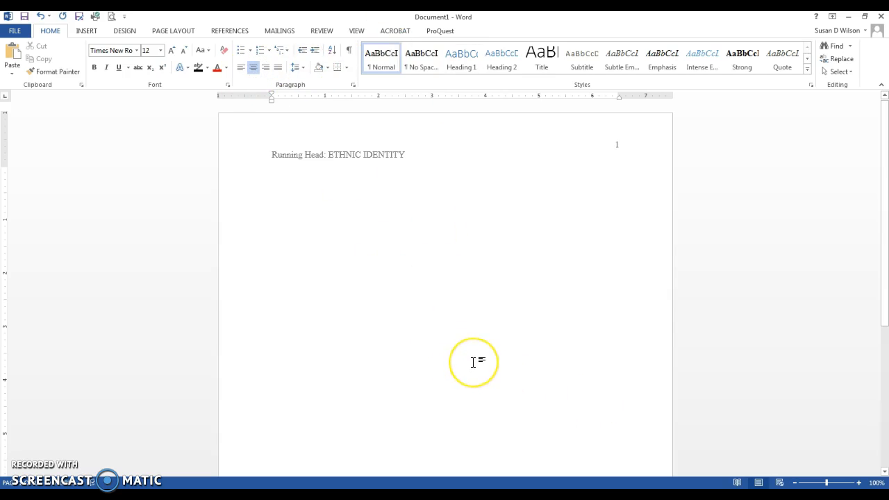
pyautogui.write('Ethni')
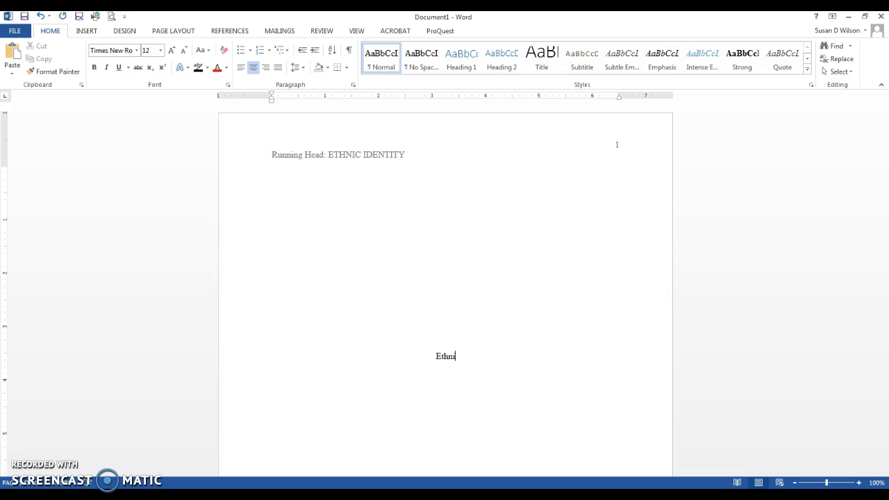
pyautogui.write('c Identity and Magic')
pyautogui.press('Return')
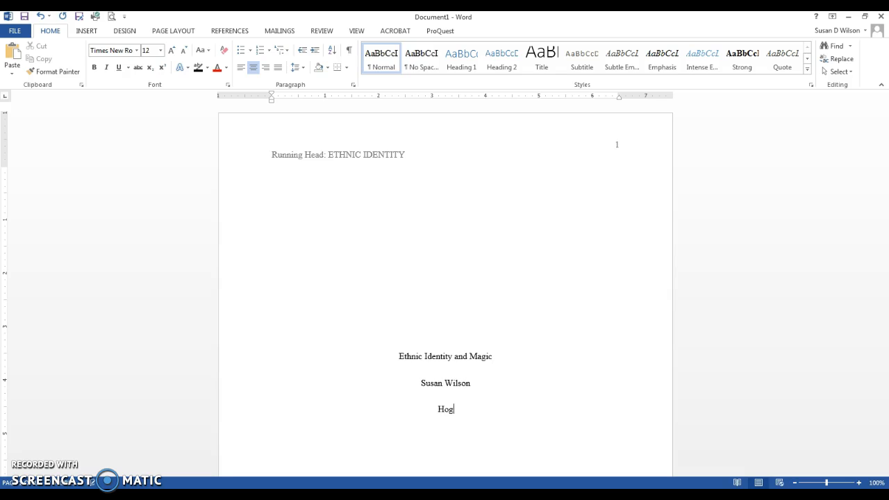
pyautogui.write('niversity')
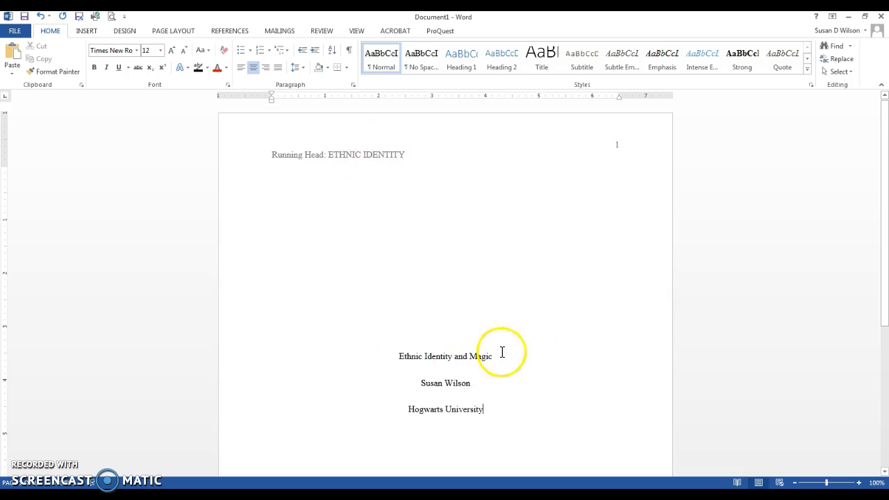
# Insert a Next Page section break on a new line below "Hogwarts University".
pyautogui.click(546, 415)
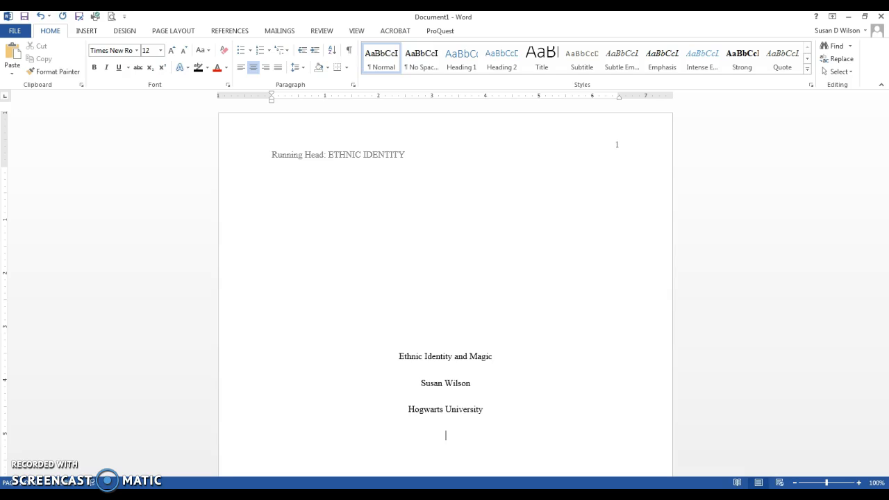
pyautogui.press('Return')
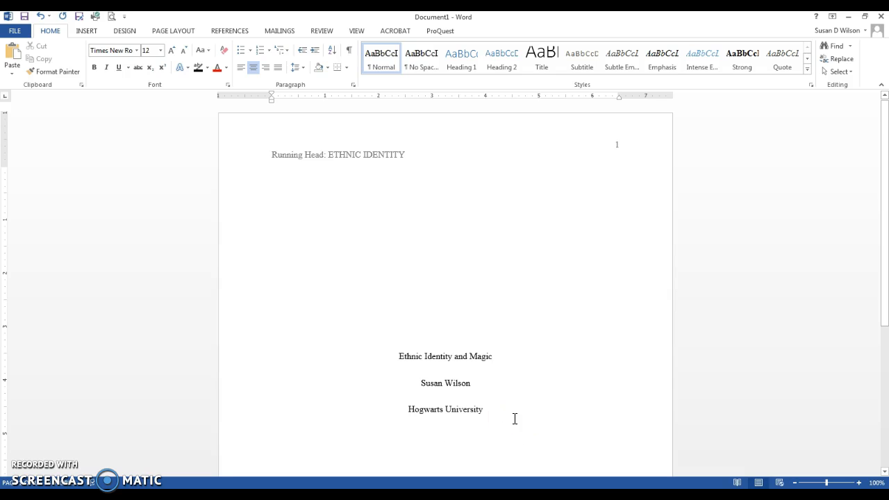
pyautogui.click(173, 31)
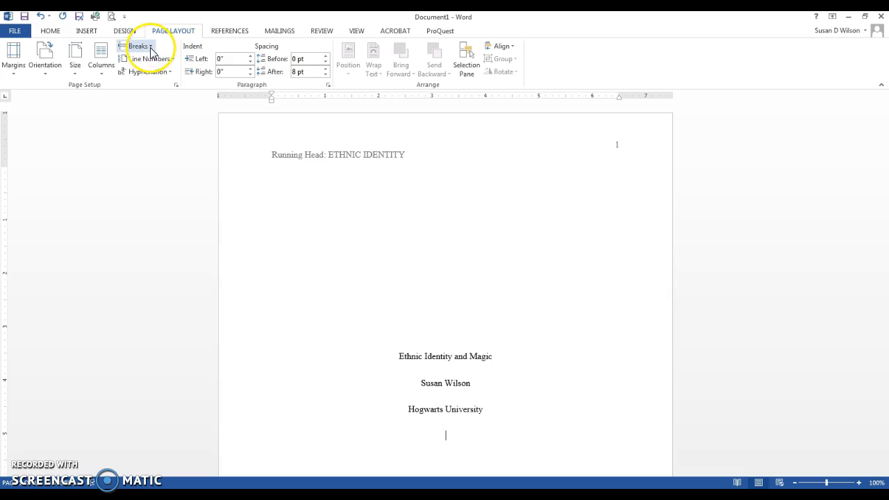
pyautogui.click(149, 50)
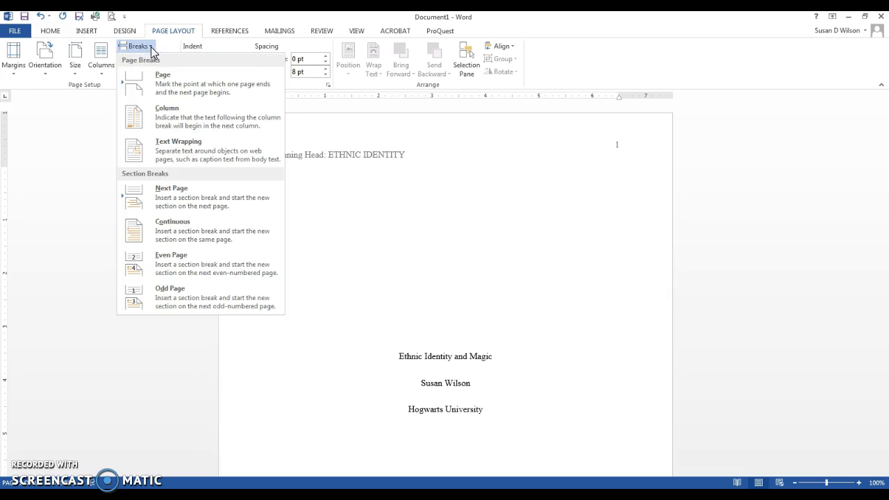
pyautogui.click(184, 201)
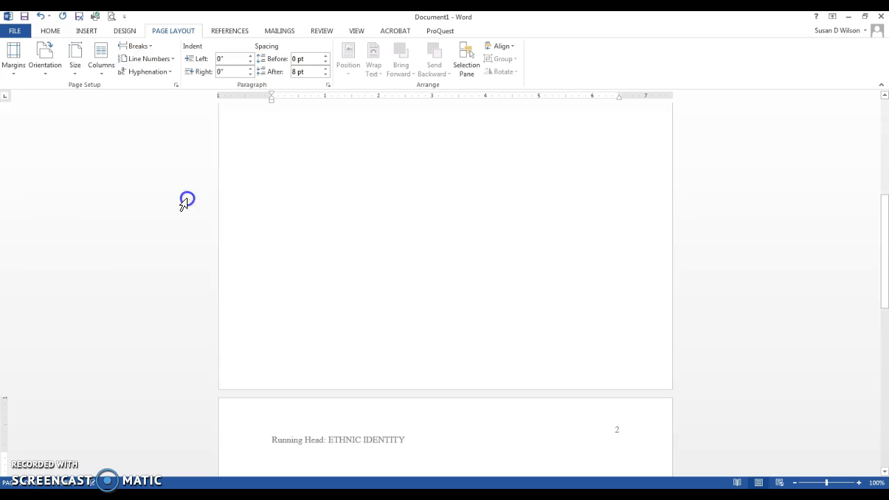
# Open the page 2 header for editing and unlink it from the previous section's header.
pyautogui.scroll(-3, 498, 310)
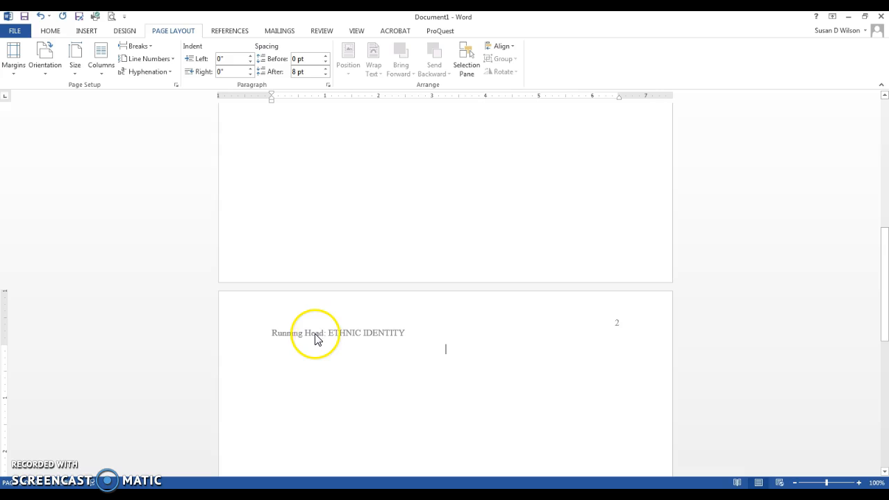
pyautogui.scroll(10, 319, 340)
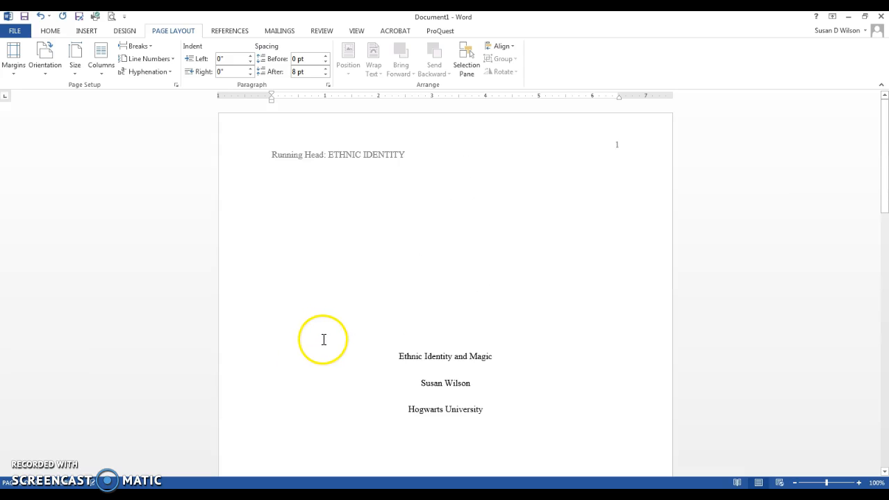
pyautogui.scroll(-10, 333, 278)
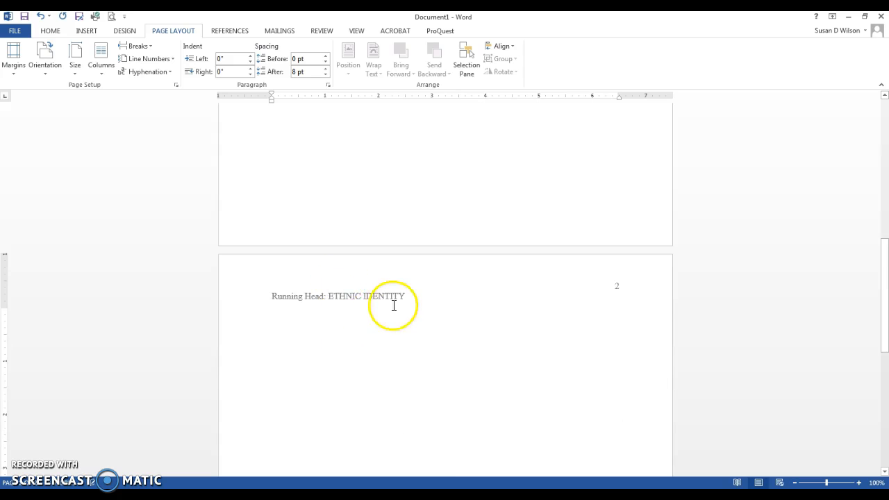
pyautogui.rightClick(352, 299)
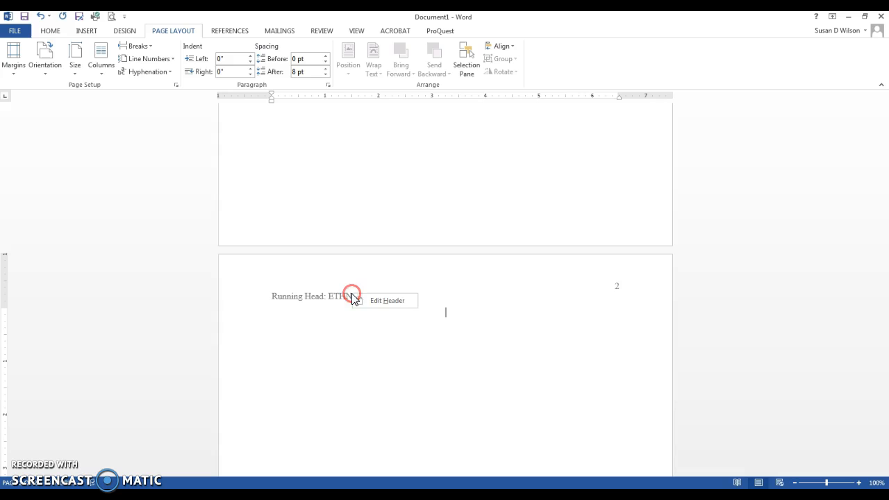
pyautogui.click(392, 300)
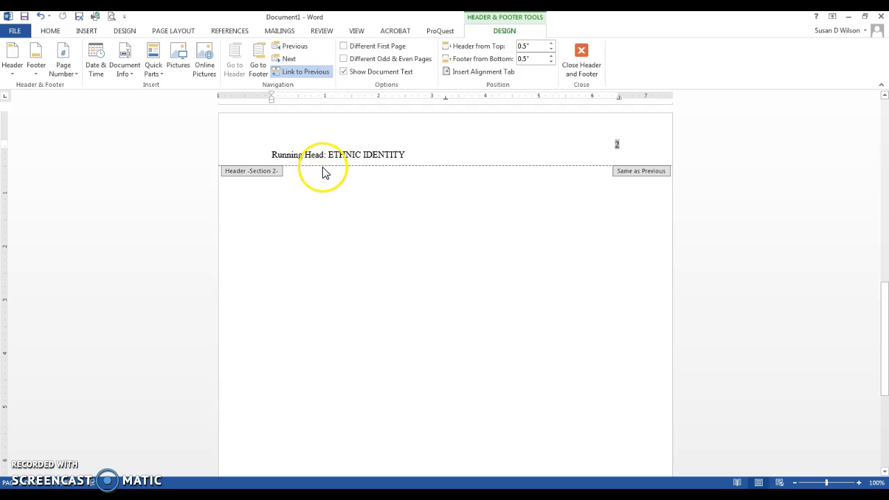
pyautogui.click(307, 75)
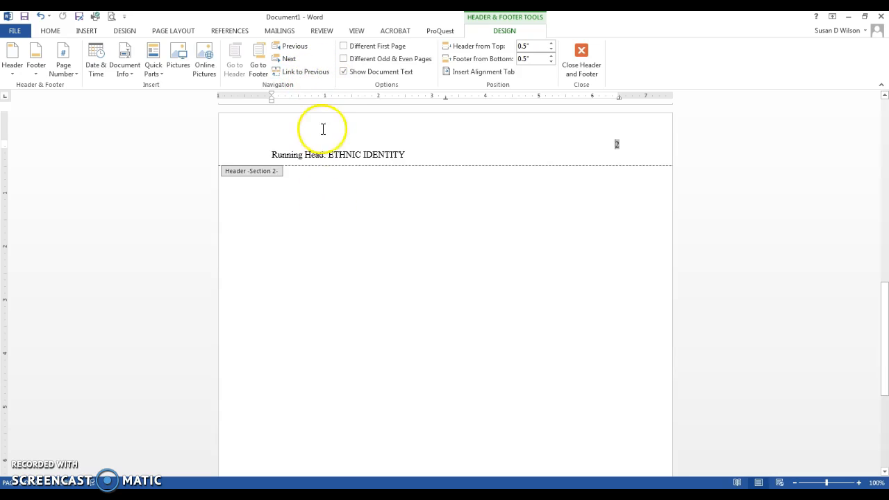
# Delete "Running Head: " from the Section 2 header, leaving only "ETHNIC IDENTITY", and close the header.
pyautogui.click(328, 154)
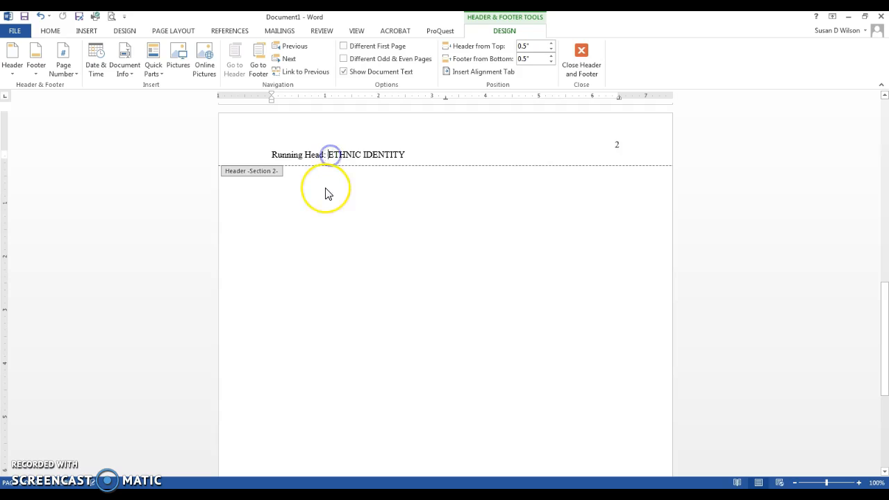
pyautogui.hotkey('ctrl', 'shift', 'Left')
pyautogui.hotkey('ctrl', 'shift', 'Left')
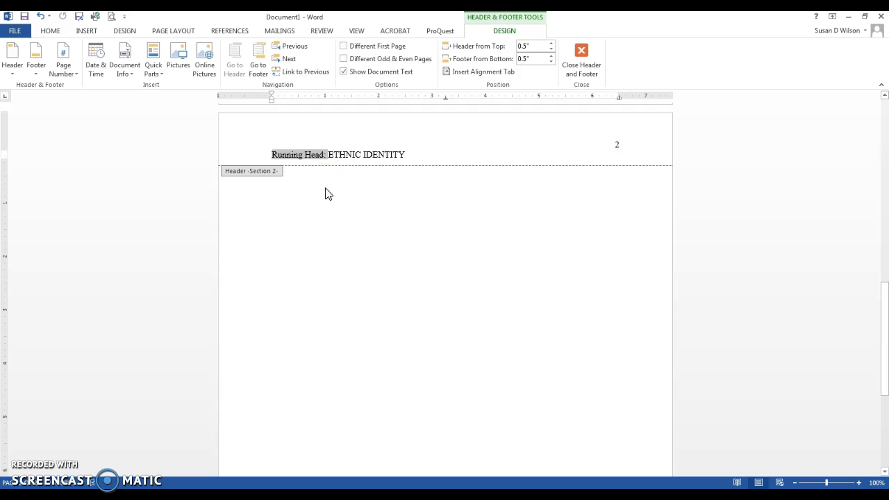
pyautogui.press('Delete')
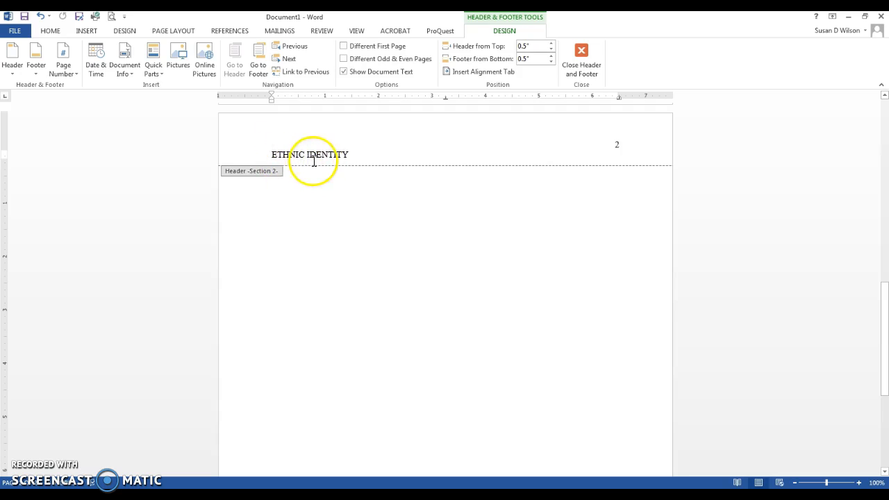
pyautogui.click(580, 55)
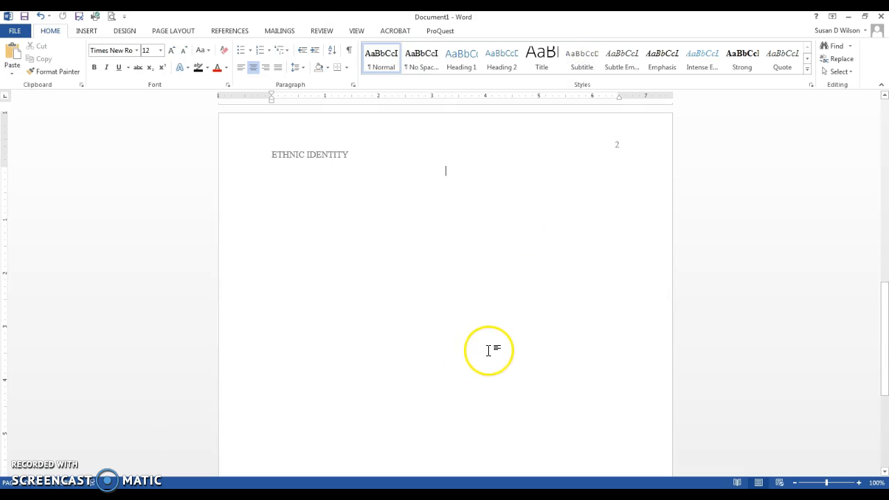
# Enter the centered paper title "Ethnic Identity and Magic" on the first body line of page 2.
pyautogui.scroll(15, 488, 350)
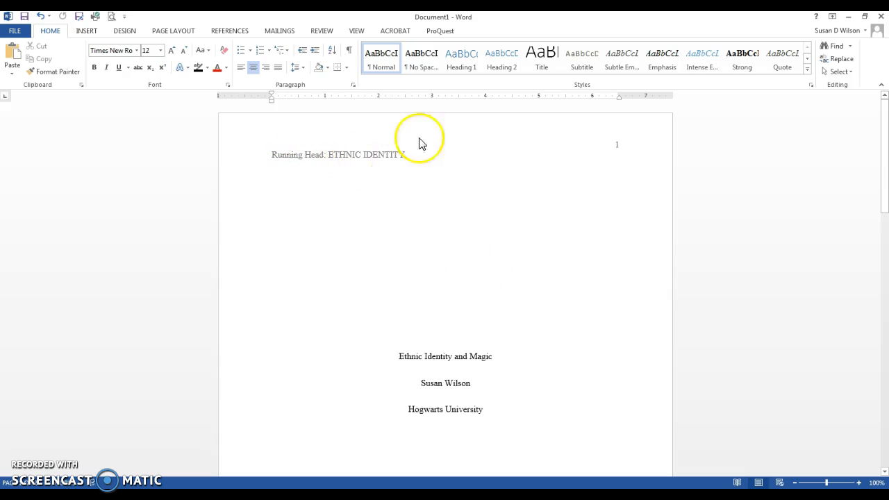
pyautogui.scroll(-10, 392, 253)
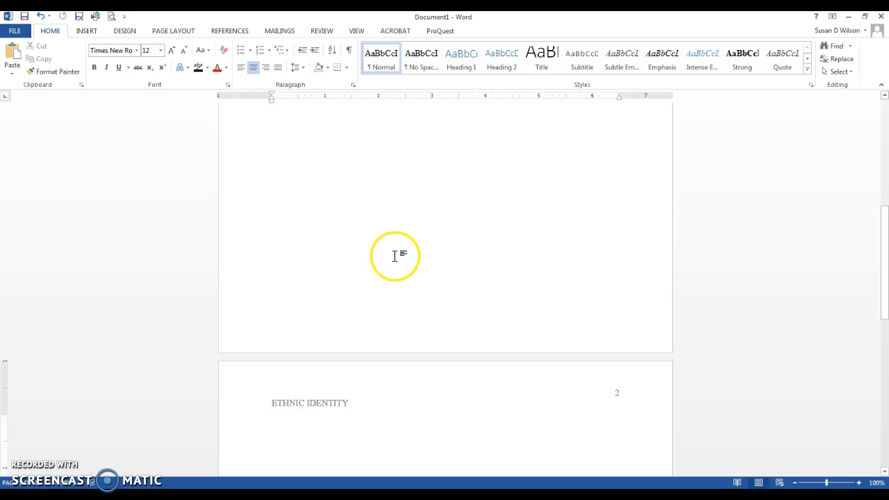
pyautogui.scroll(5, 397, 254)
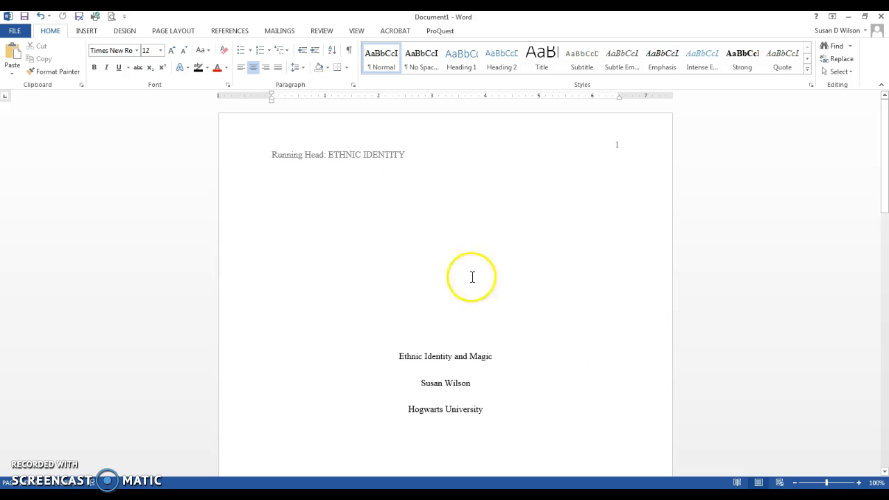
pyautogui.scroll(-10, 448, 367)
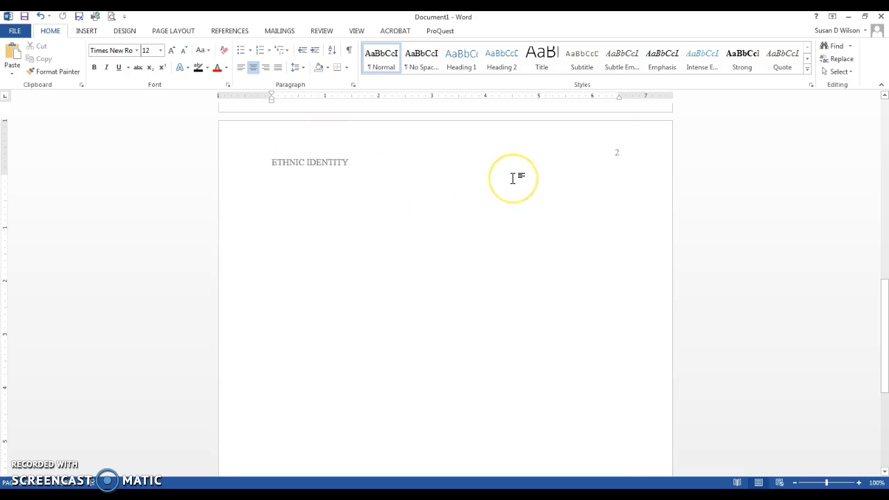
pyautogui.write('Et')
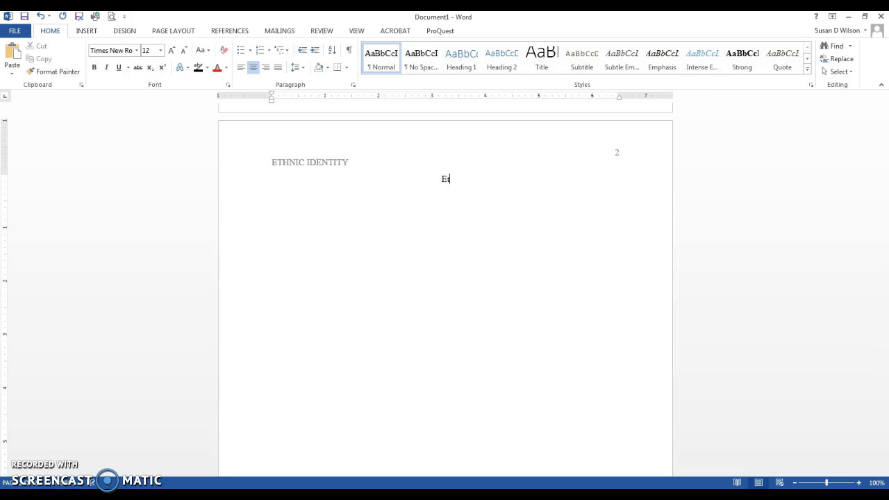
pyautogui.write('hnic Identity and Magic')
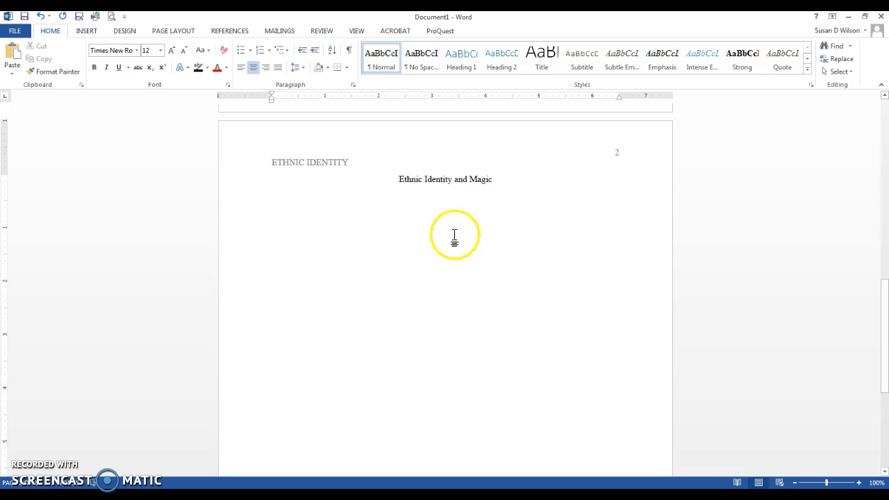
# Add a left-aligned paragraph with a first-line indent below the page 2 title: "Ethnic identity is like magic in that it is super cool!!!!!!!!!!".
pyautogui.click(240, 67)
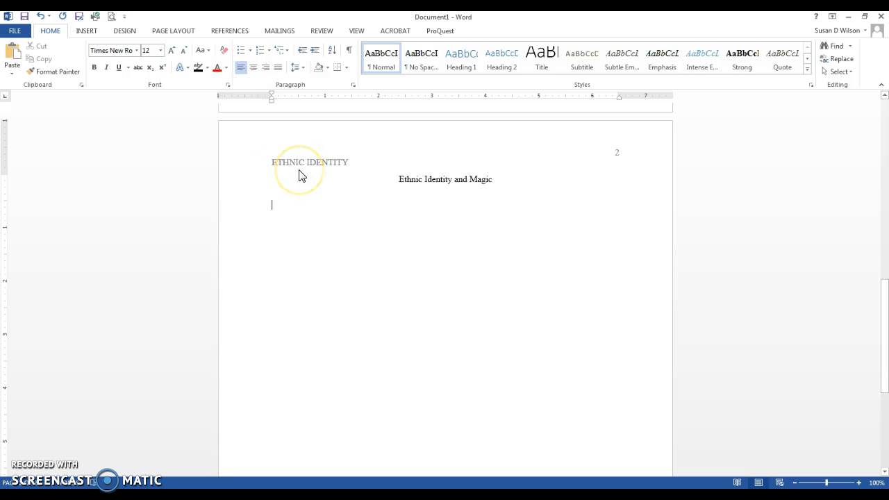
pyautogui.press('Tab')
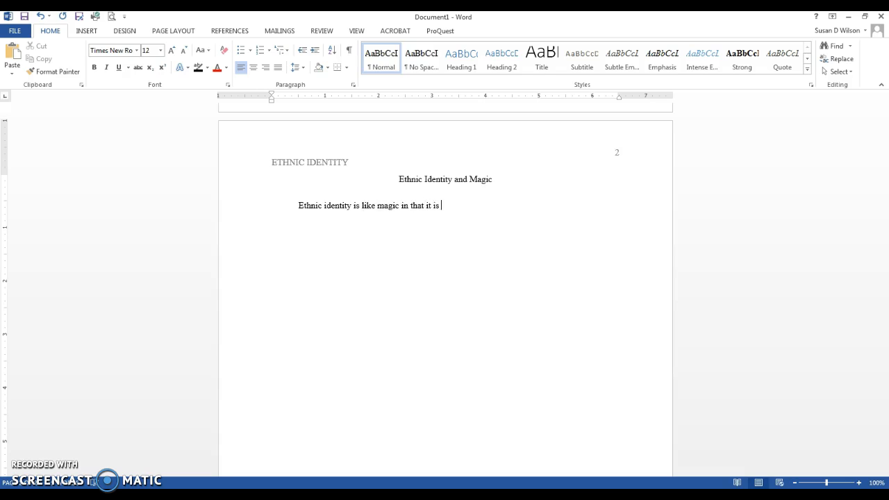
pyautogui.write('!!!!!!!!!!')
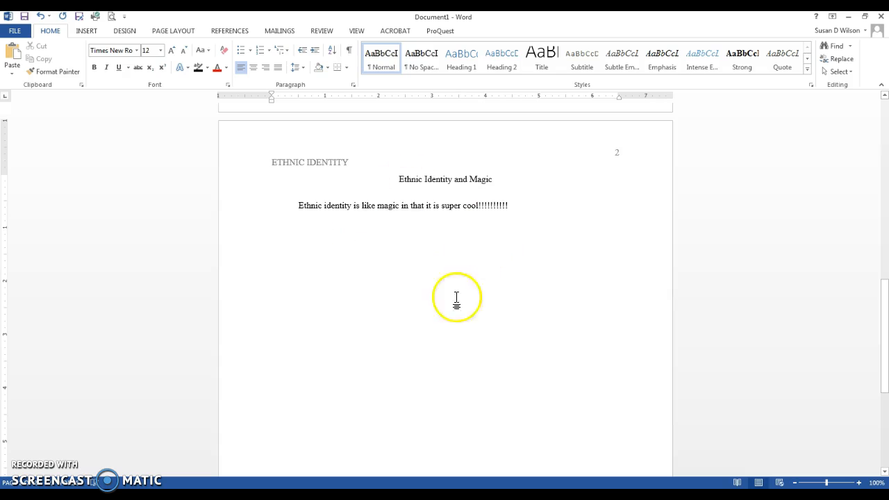
# Examine the layout of the title page and page 2, including their running heads and the body text.
pyautogui.scroll(-5, 429, 332)
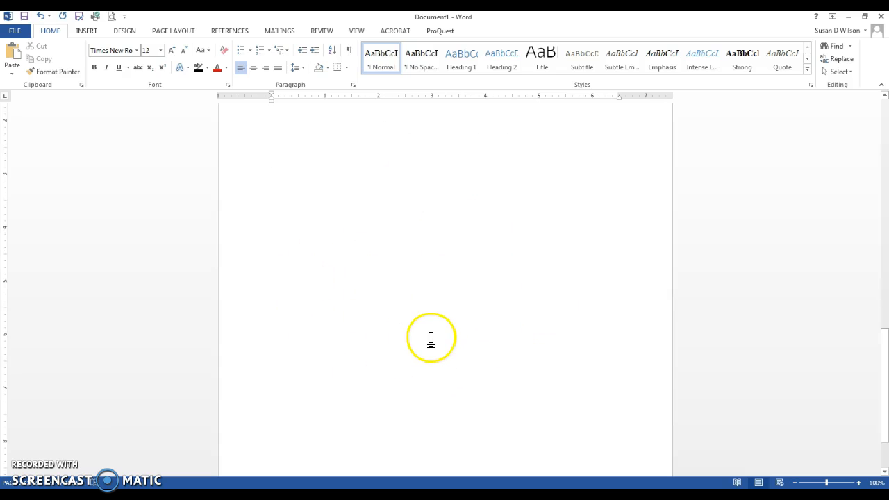
pyautogui.scroll(10, 530, 391)
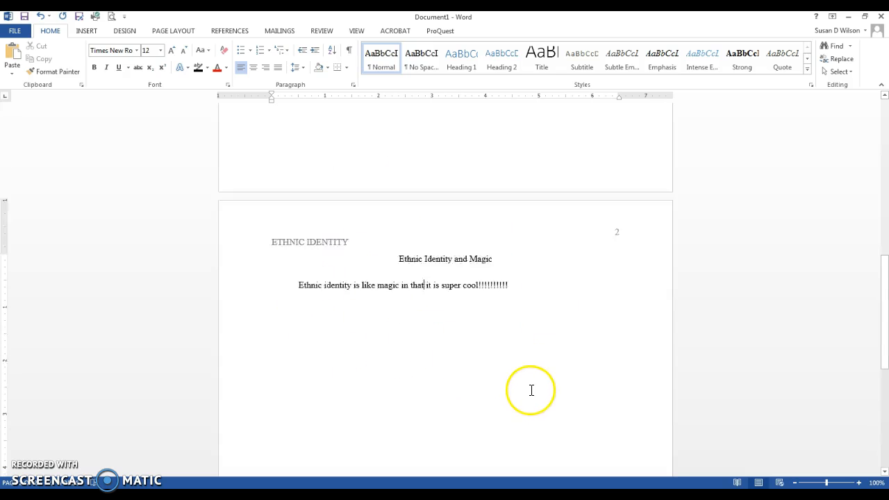
pyautogui.scroll(-5, 555, 408)
pyautogui.scroll(-8, 556, 408)
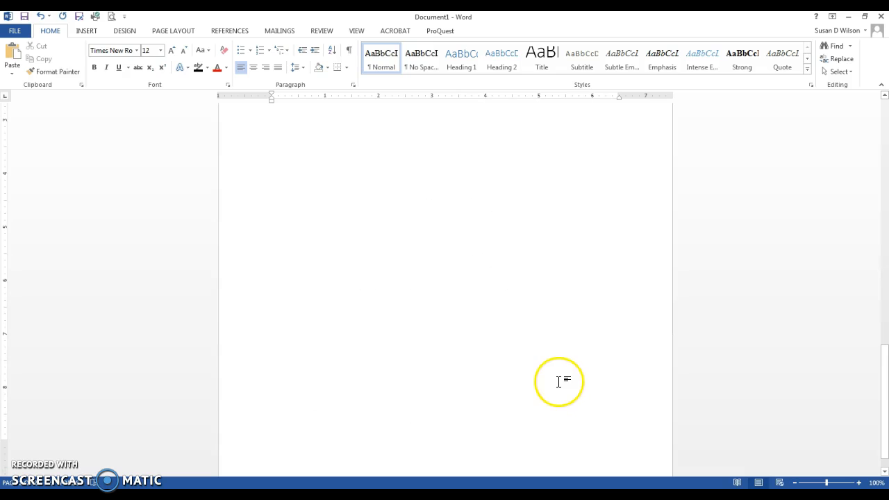
pyautogui.scroll(15, 513, 272)
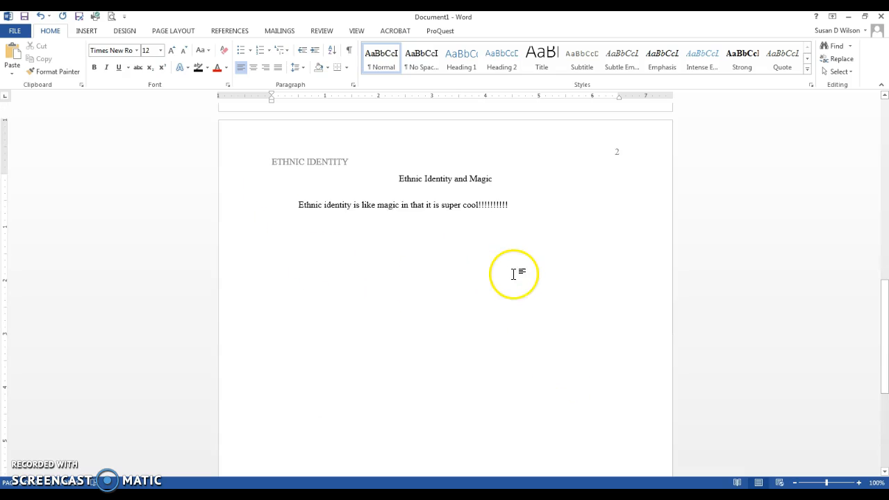
pyautogui.scroll(5, 514, 281)
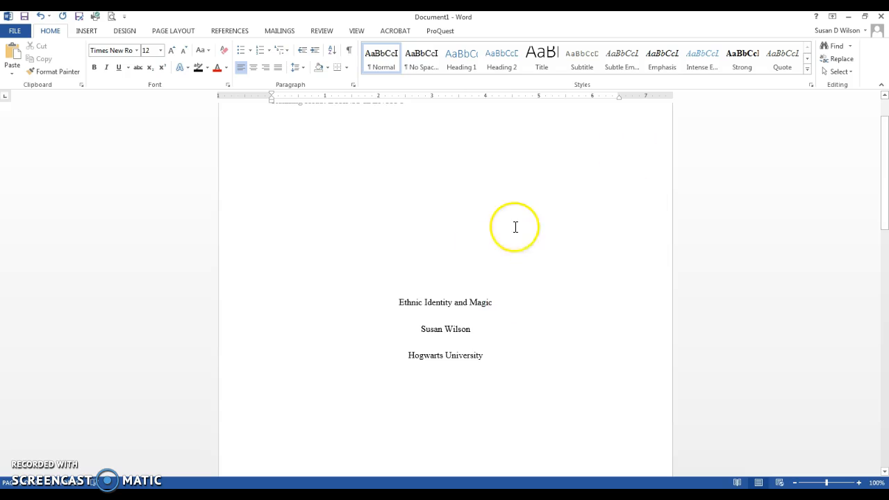
pyautogui.scroll(2, 486, 222)
pyautogui.scroll(-14, 449, 305)
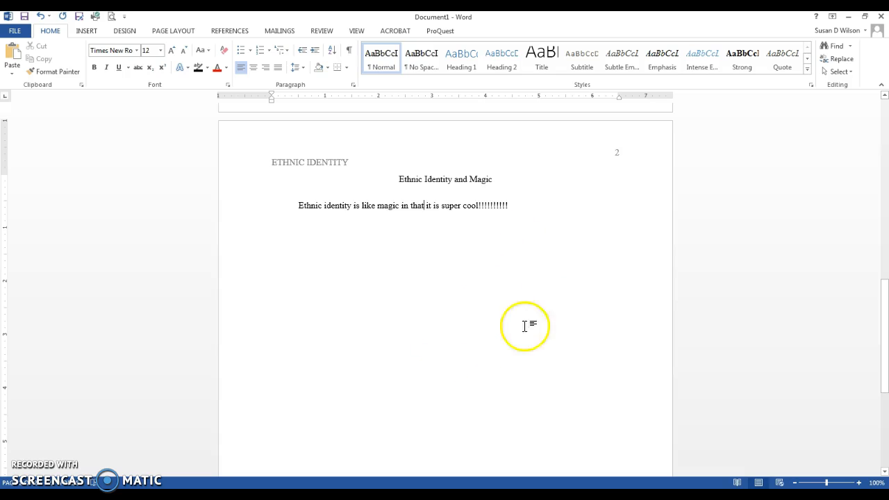
pyautogui.scroll(-10, 461, 321)
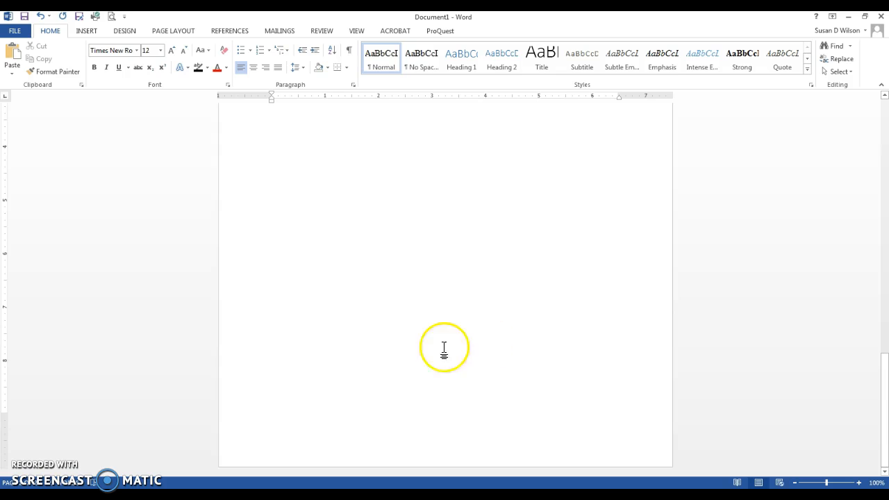
# Fill the rest of page 2 with single-letter "D" lines below the paragraph, leaving an empty first line on page 3.
pyautogui.scroll(10, 444, 349)
pyautogui.click(515, 183)
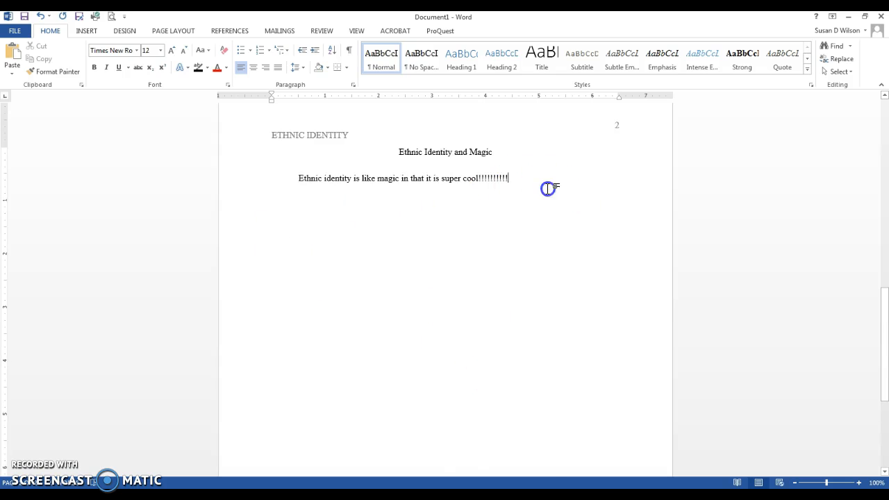
pyautogui.press('Return')
pyautogui.write('d d d dd d d')
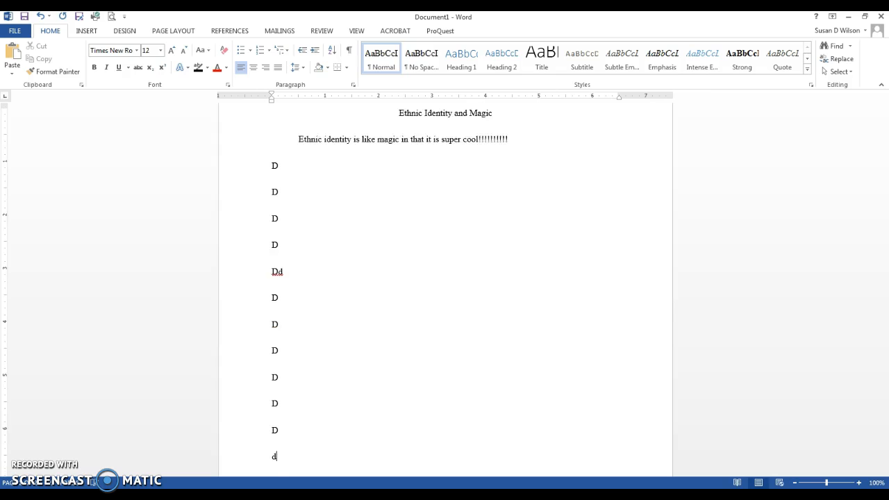
pyautogui.write(' d d dd d d d d d')
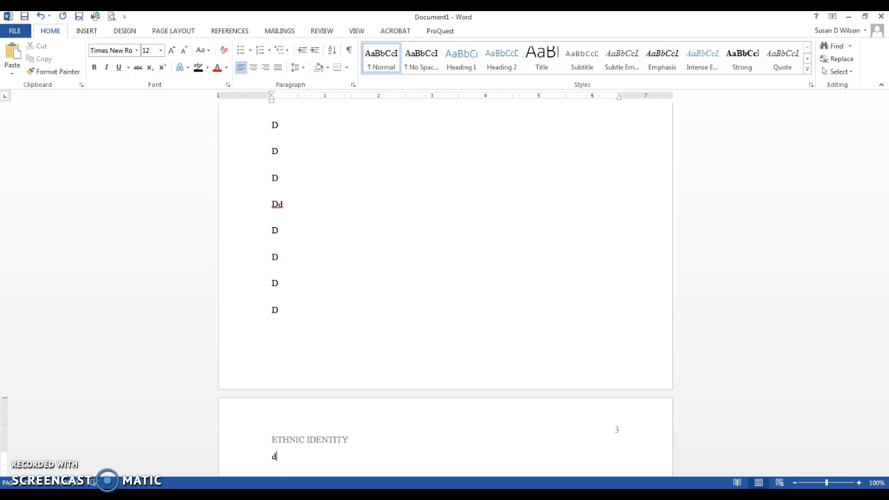
pyautogui.press('BackSpace')
# Enter the centered heading "References" on the first line of page 3.
pyautogui.scroll(-8, 531, 169)
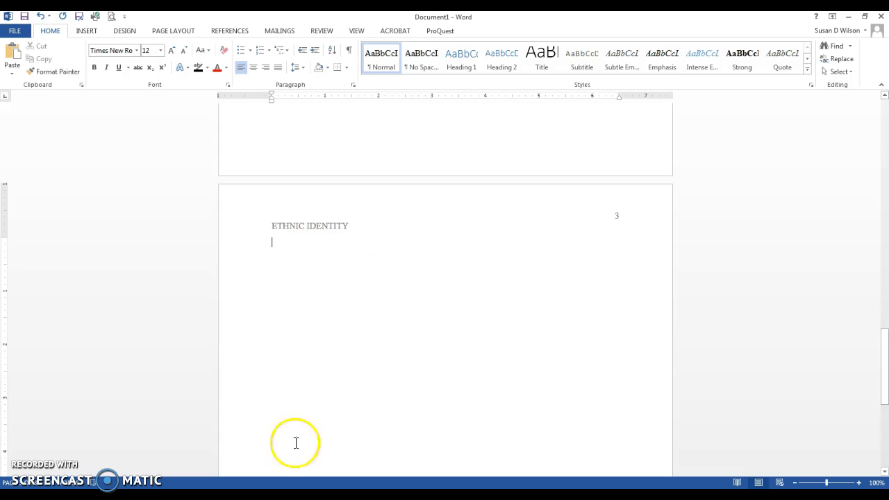
pyautogui.click(252, 67)
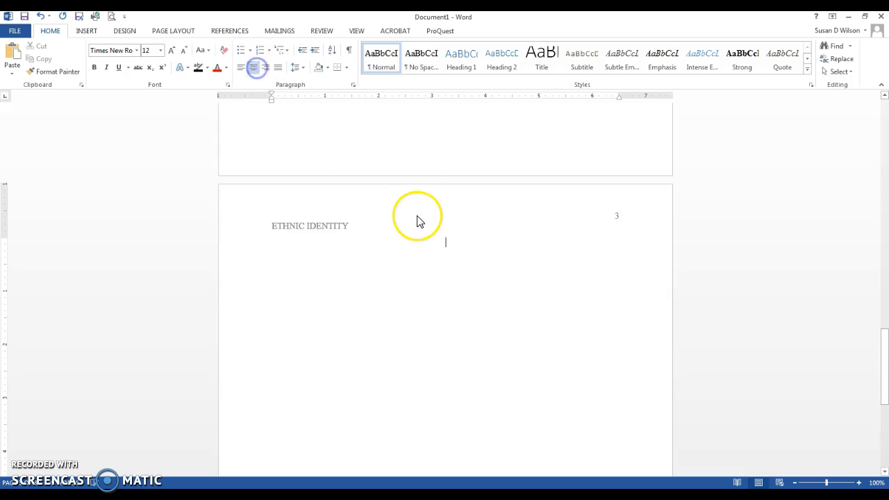
pyautogui.write('References')
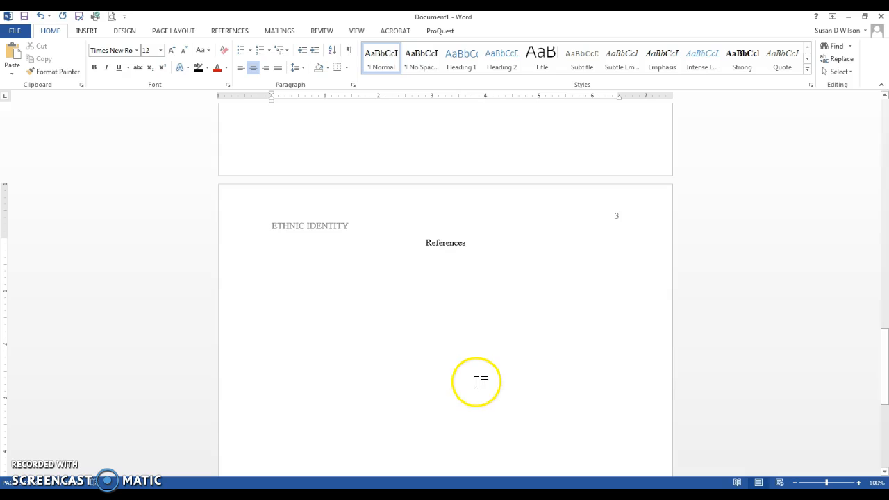
# Add a left-aligned reference below the heading with the author's name and "(2006). Ethnic identity is awesome. Ethnic Identity Journal, 26, 233-635.".
pyautogui.press('Return')
pyautogui.click(241, 67)
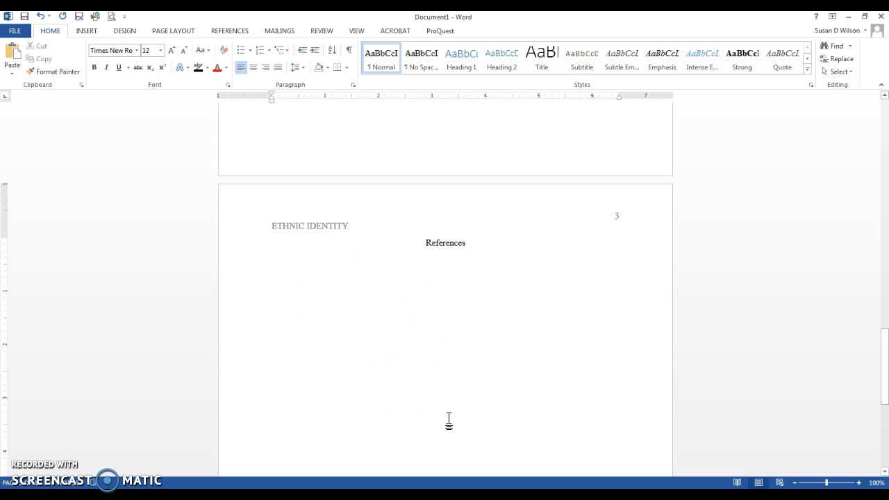
pyautogui.write('Phinney.')
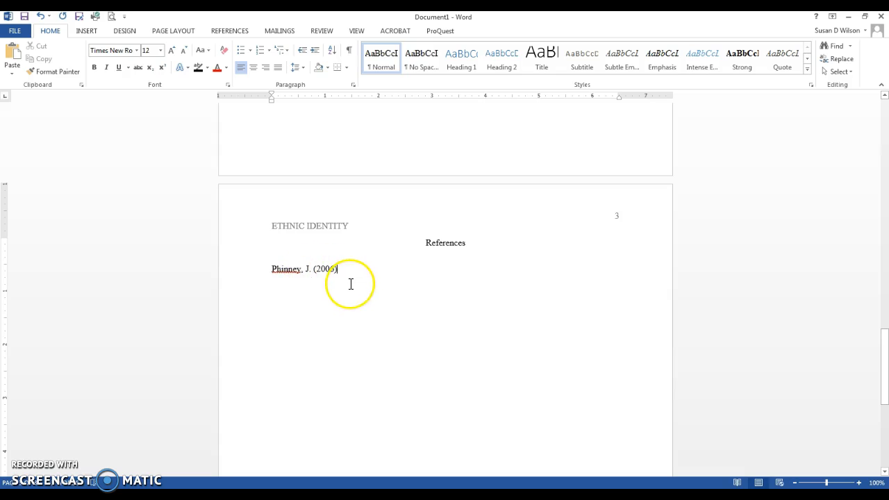
pyautogui.write('.')
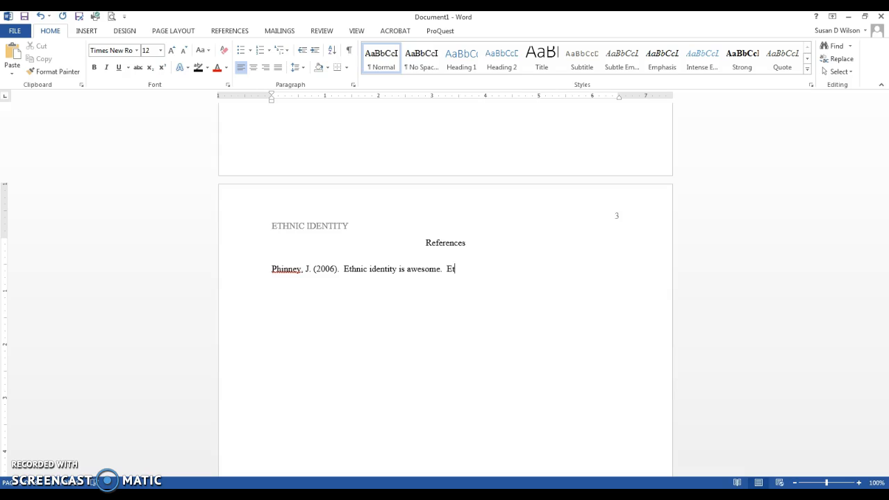
pyautogui.hotkey('ctrl', 'shift', 'Left')
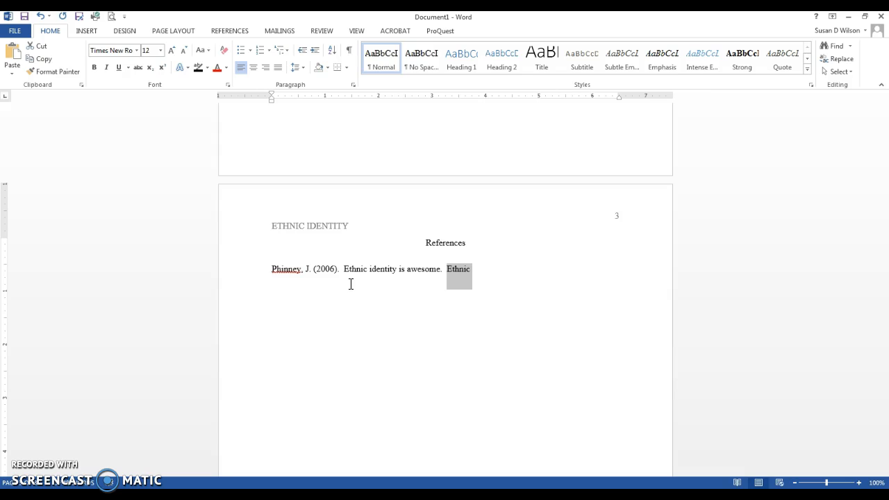
pyautogui.press('Right')
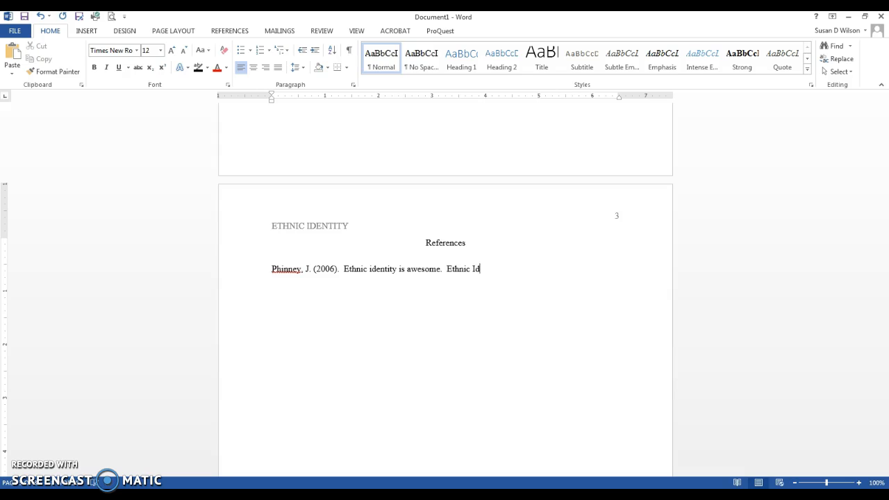
pyautogui.write('Identiy t')
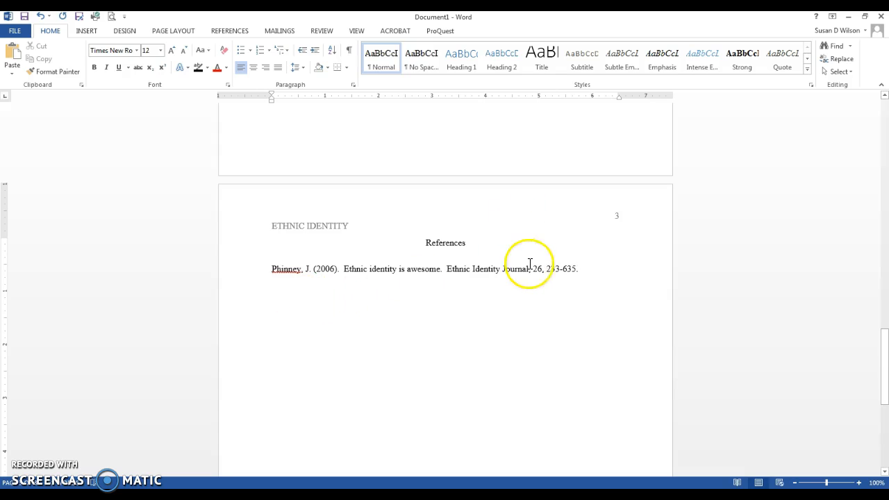
# Italicize the journal title "Ethnic Identity Journal" and the volume number "26" in the reference entry.
pyautogui.moveTo(529, 269); pyautogui.dragTo(455, 269)
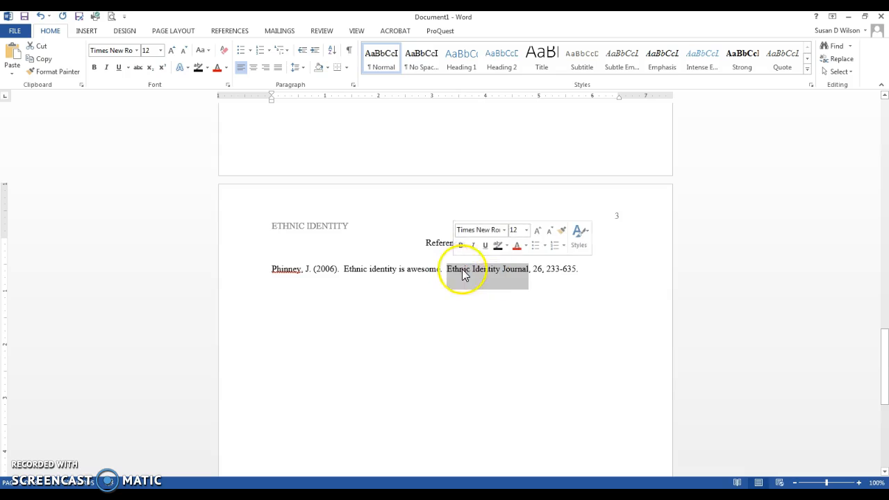
pyautogui.rightClick(468, 273)
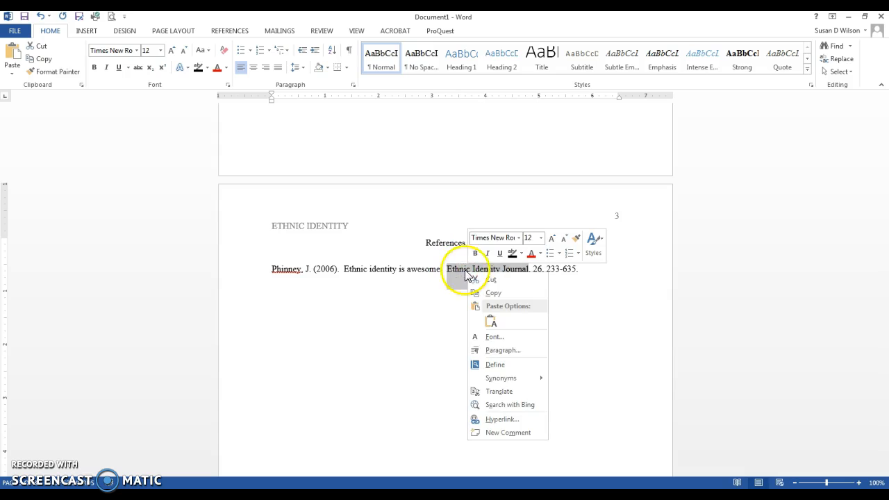
pyautogui.click(487, 253)
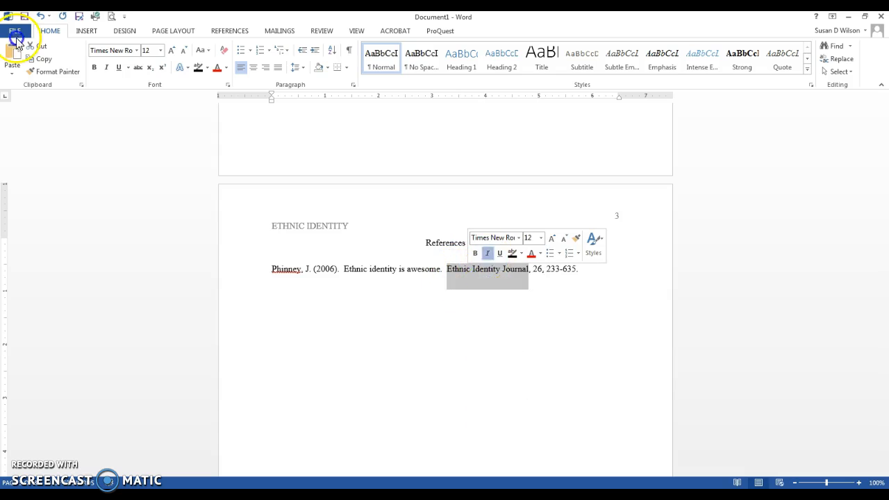
pyautogui.click(538, 270)
pyautogui.doubleClick(538, 269)
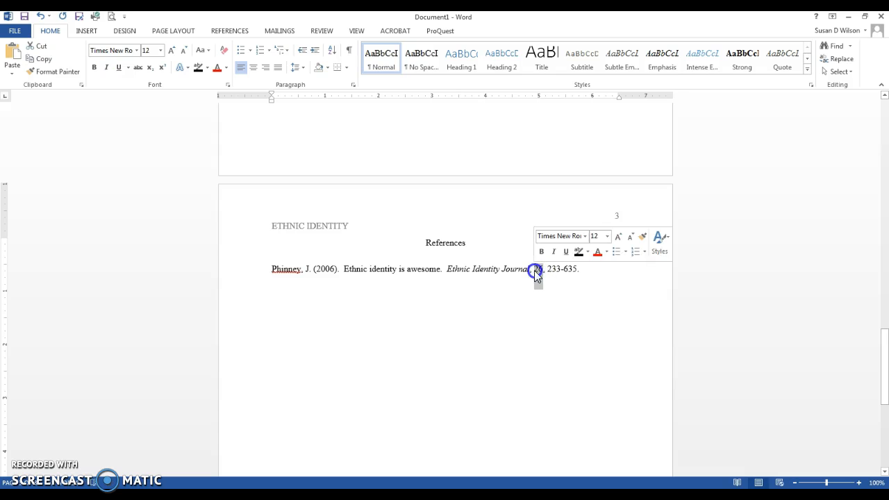
pyautogui.click(553, 252)
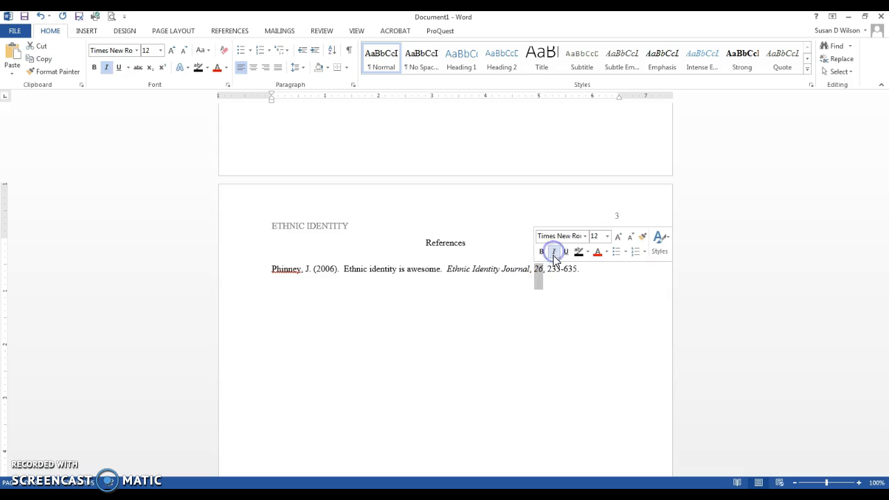
pyautogui.click(589, 271)
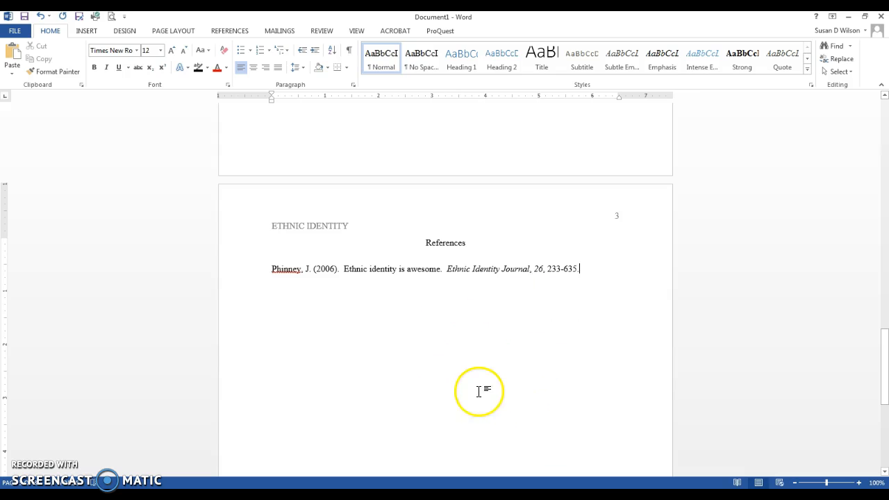
pyautogui.scroll(5, 582, 400)
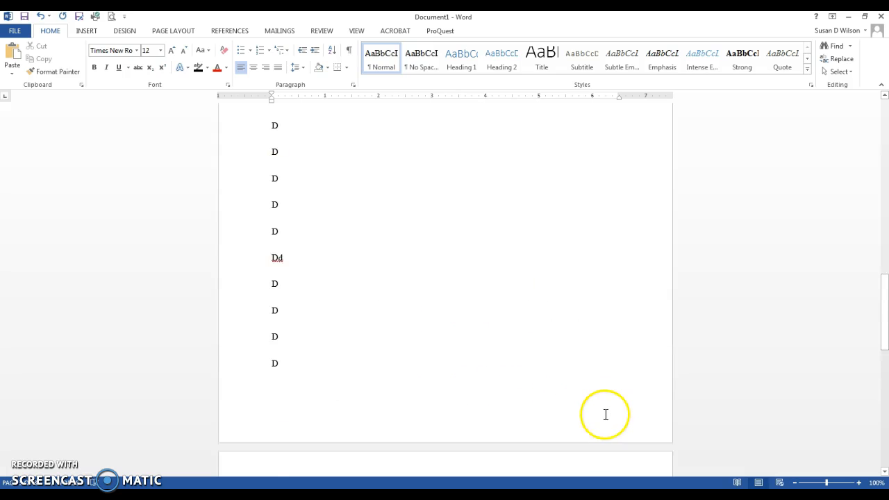
# Delete a block of filler "D" lines from page 2 and insert a page break directly before the "References" heading.
pyautogui.moveTo(301, 218); pyautogui.dragTo(264, 139)
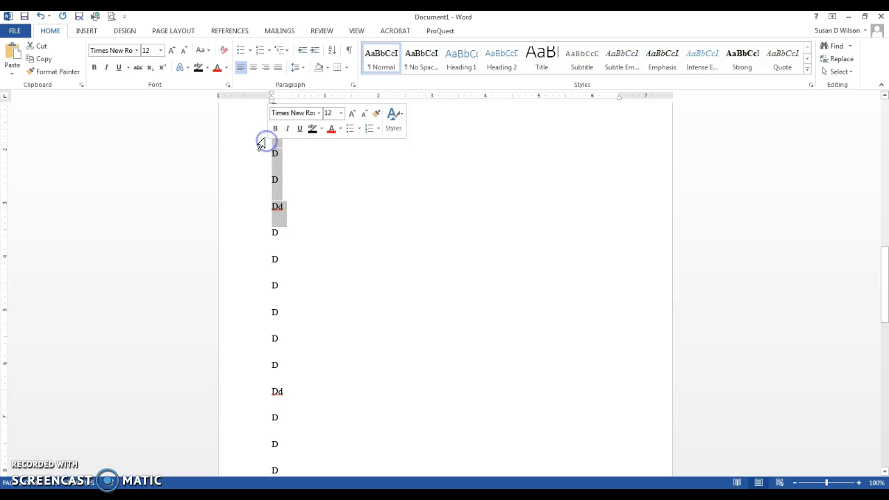
pyautogui.press('Delete')
pyautogui.click(425, 418)
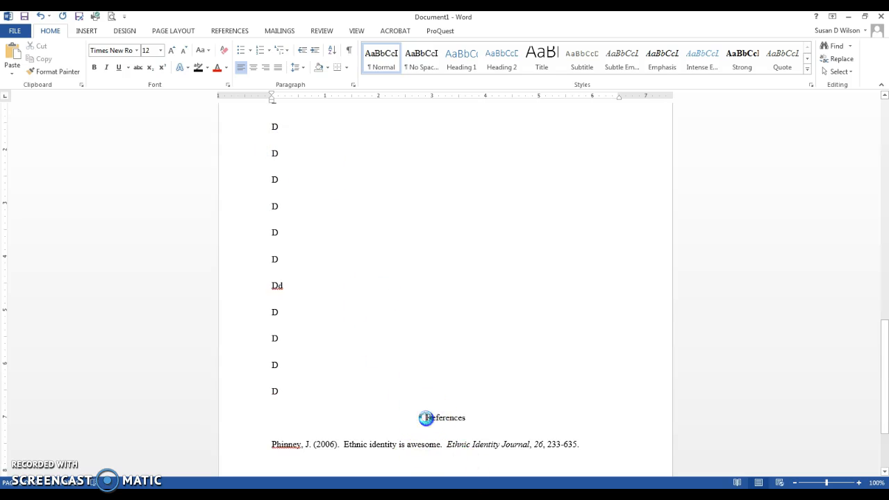
pyautogui.click(86, 31)
pyautogui.click(58, 61)
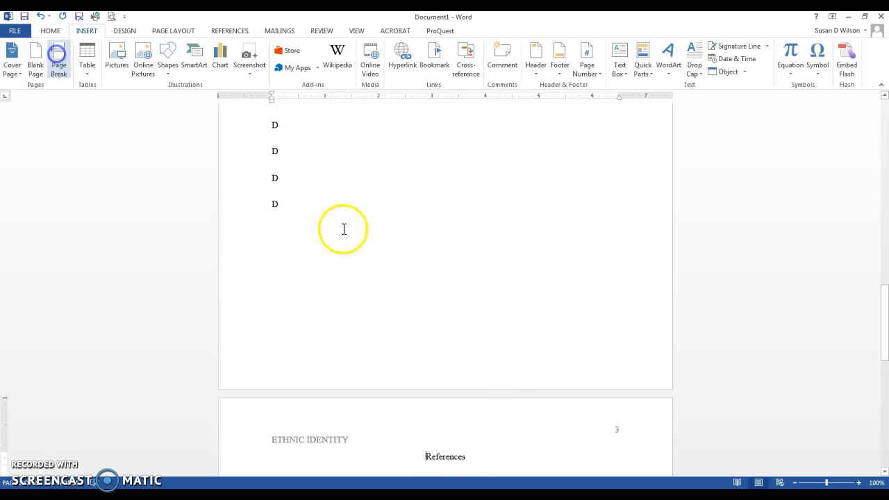
pyautogui.scroll(-5, 498, 388)
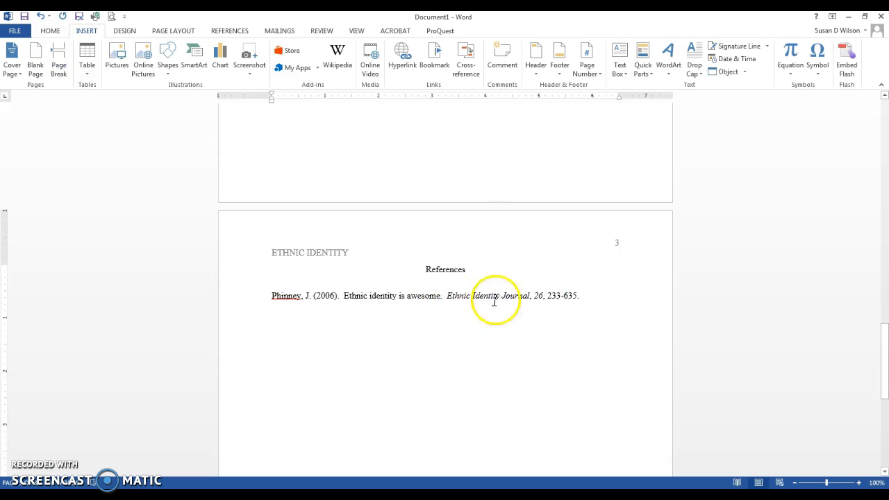
pyautogui.scroll(15, 521, 389)
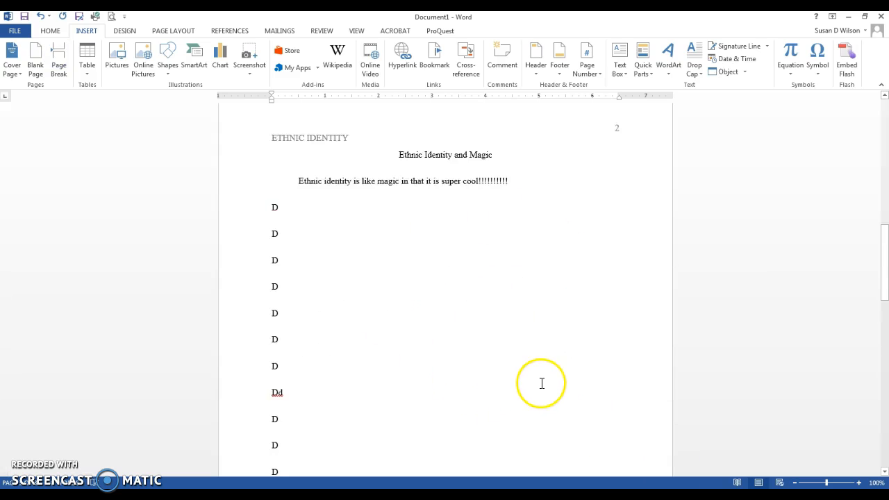
pyautogui.scroll(-15, 424, 423)
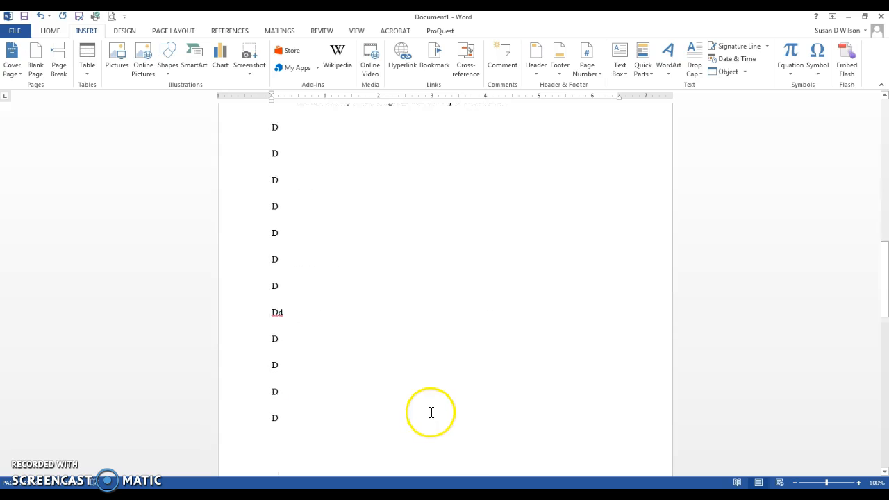
pyautogui.scroll(15, 472, 254)
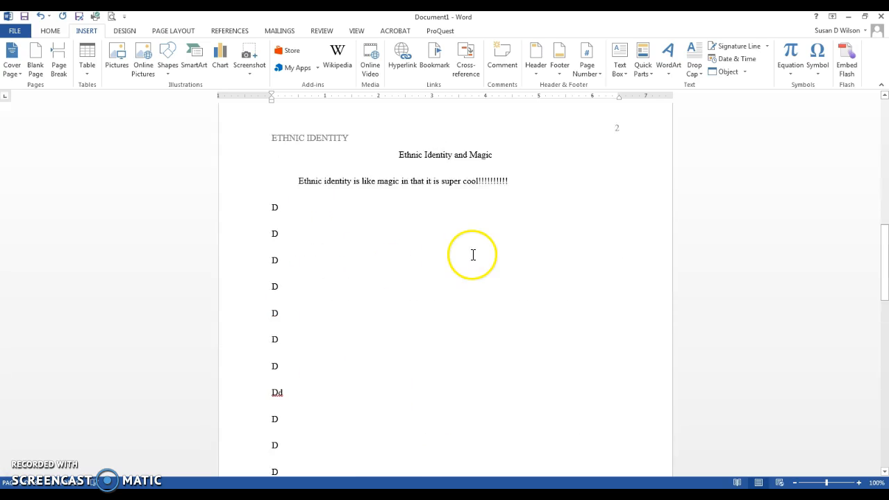
pyautogui.scroll(15, 472, 254)
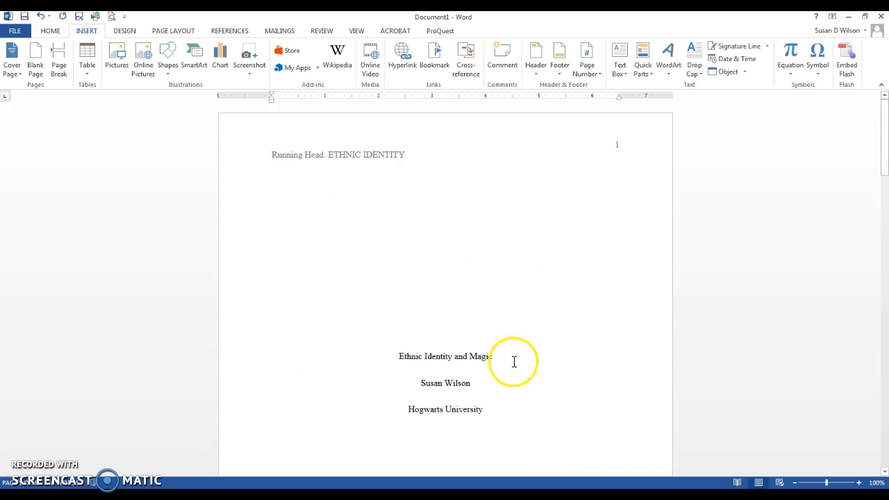